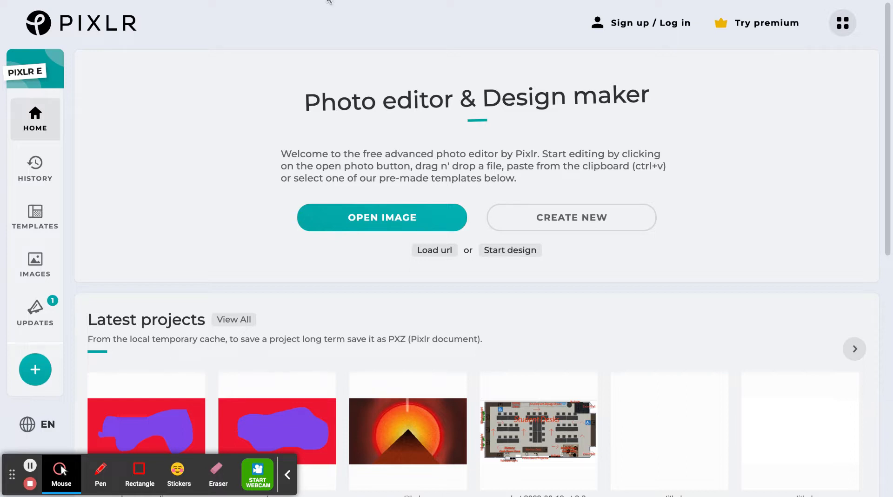
Create a new 1920 × 1080 px image with the background enabled and coloured purple
click(564, 230)
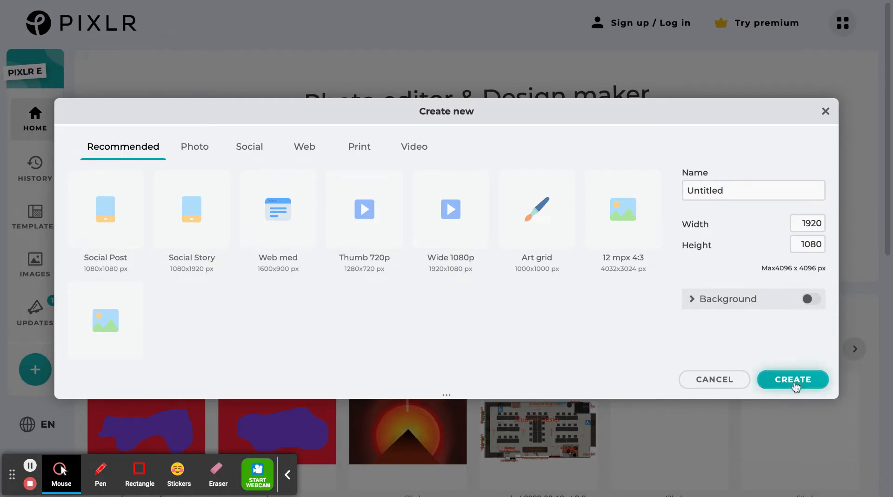
click(811, 300)
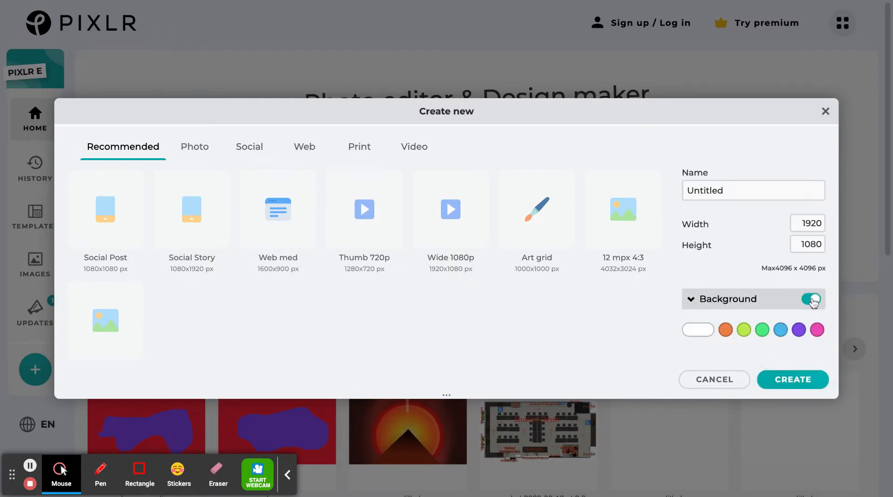
click(445, 393)
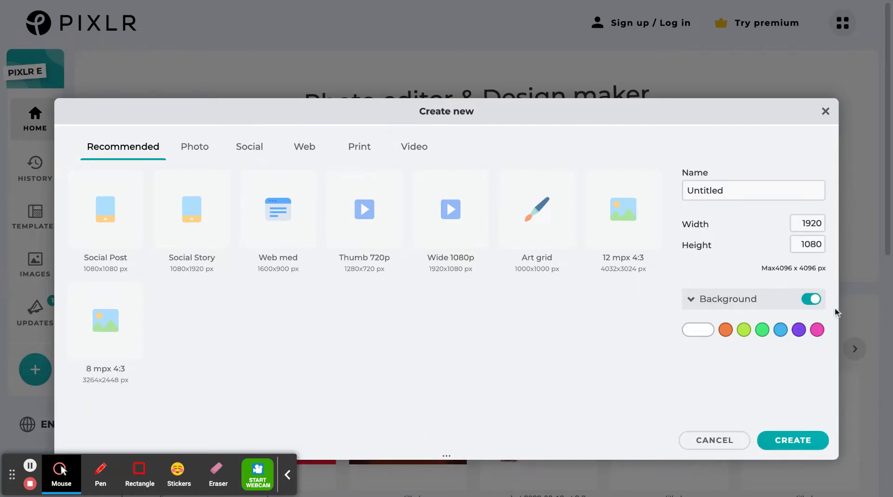
click(799, 330)
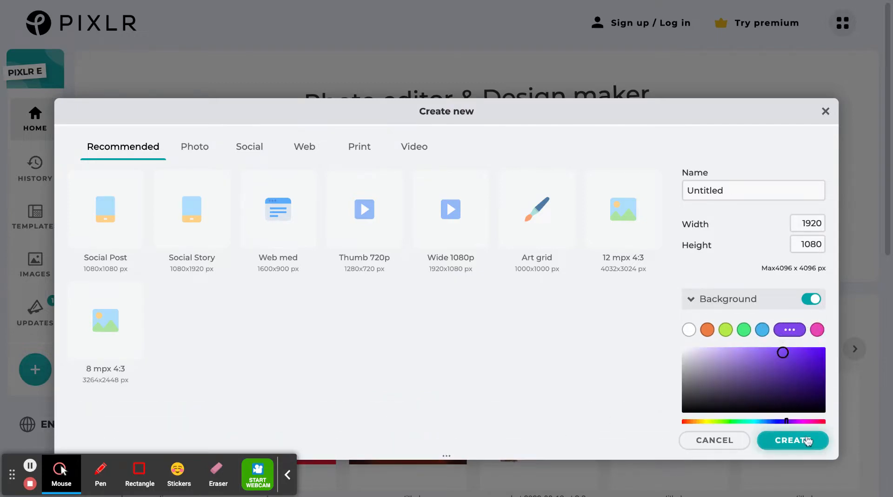
click(792, 439)
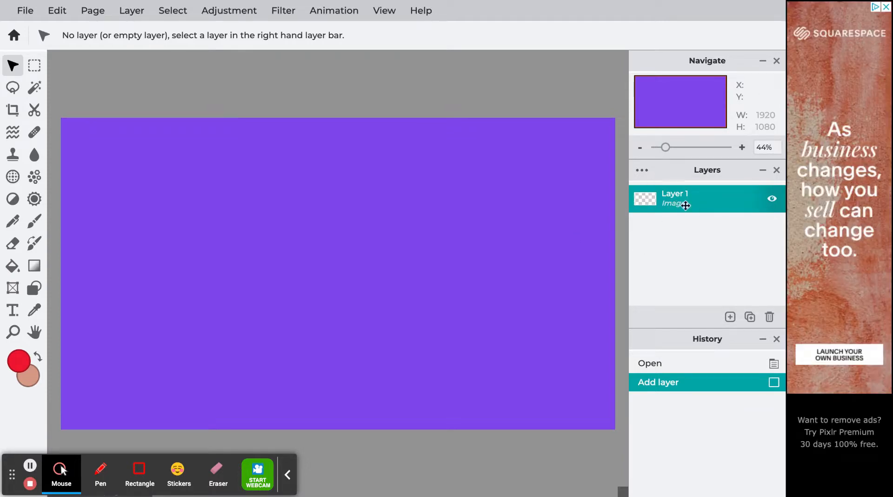
click(384, 11)
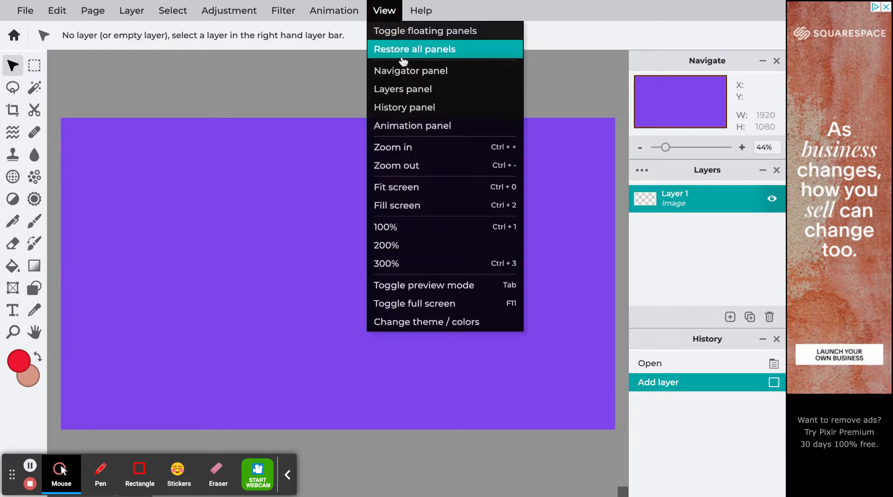
click(411, 91)
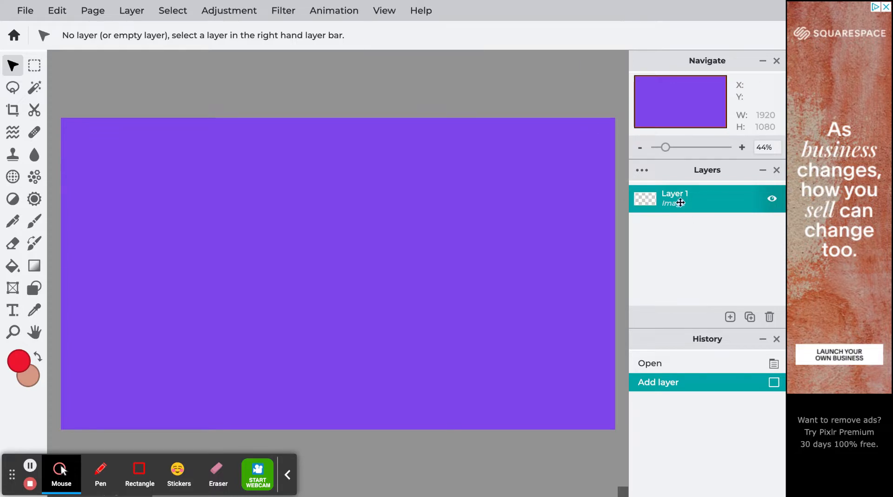
click(729, 317)
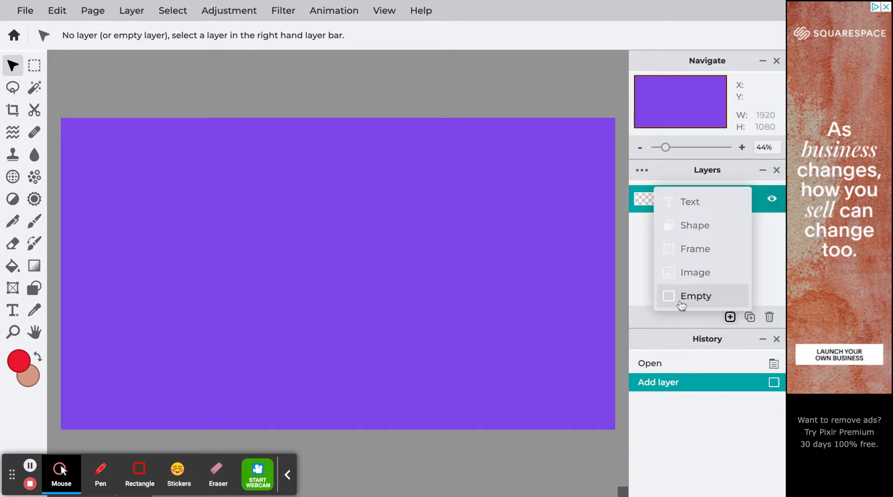
click(743, 270)
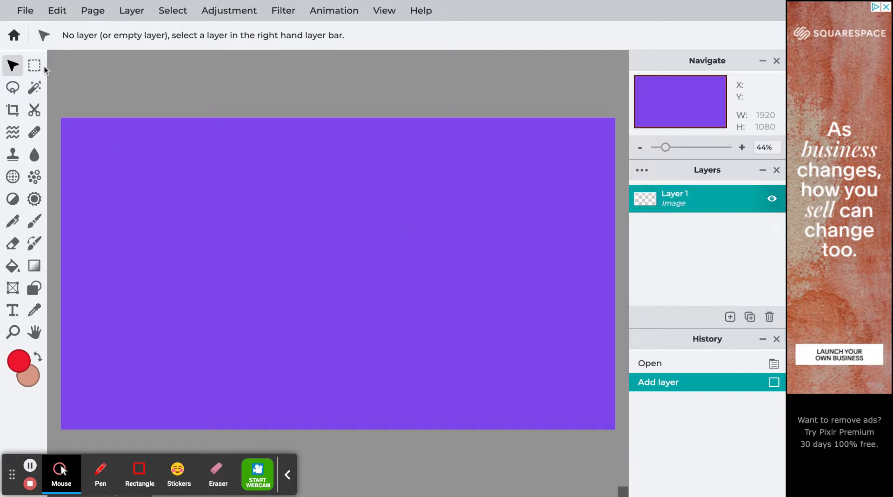
Lasso a large irregular blob about 1532 × 732 px across the canvas and invert the selection
click(17, 89)
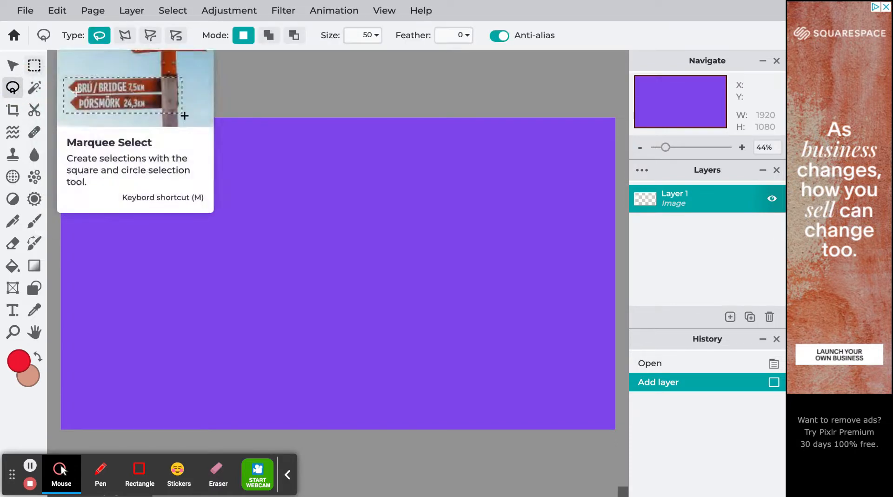
mouse_move(125, 294)
mouse_down()
mouse_move(166, 229)
mouse_move(221, 228)
mouse_move(345, 178)
mouse_move(454, 178)
mouse_move(507, 218)
mouse_move(560, 304)
mouse_move(544, 355)
mouse_move(225, 376)
mouse_move(165, 349)
mouse_move(125, 296)
mouse_up()
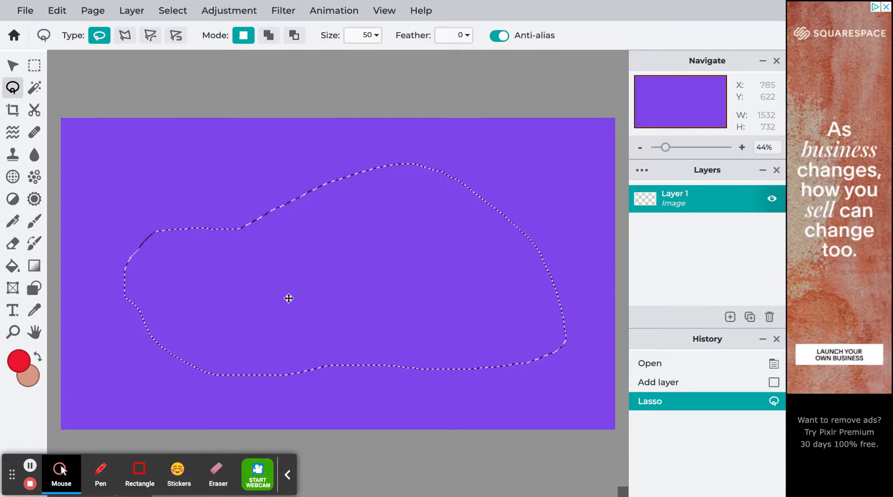
right_click(224, 247)
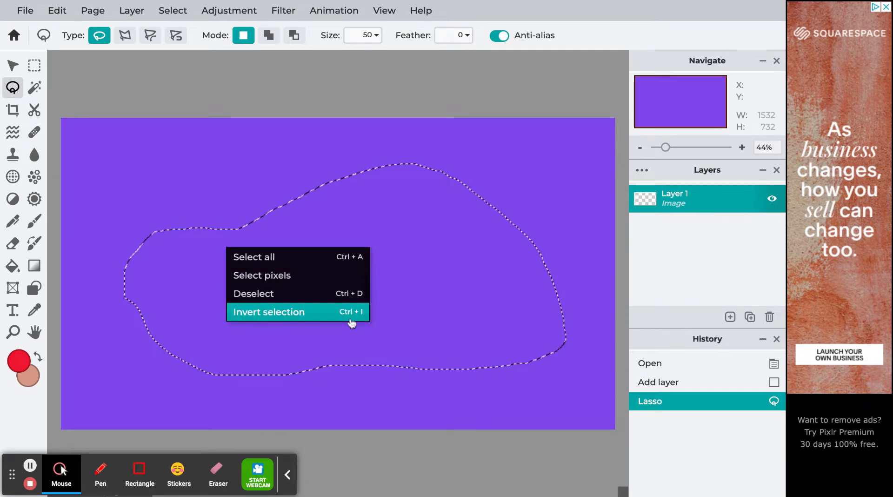
click(351, 320)
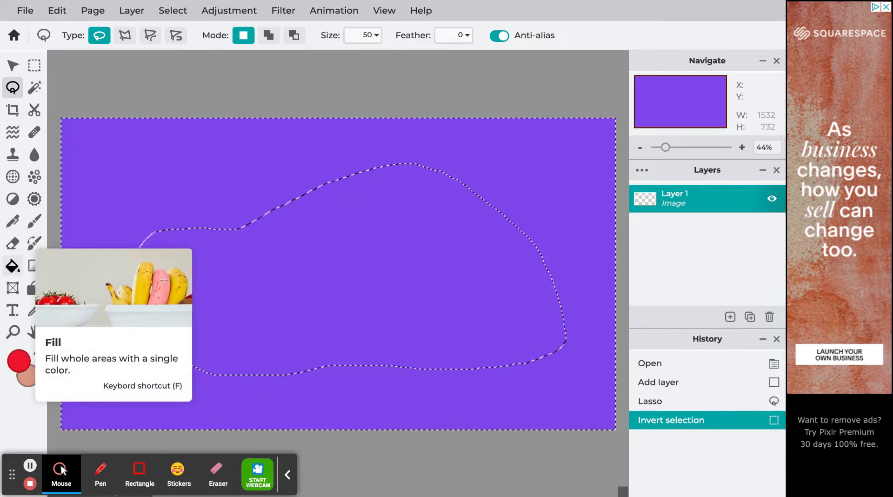
Fill the area outside the blob with red (#F01730) on Layer 1 and duplicate that layer
click(13, 266)
click(105, 194)
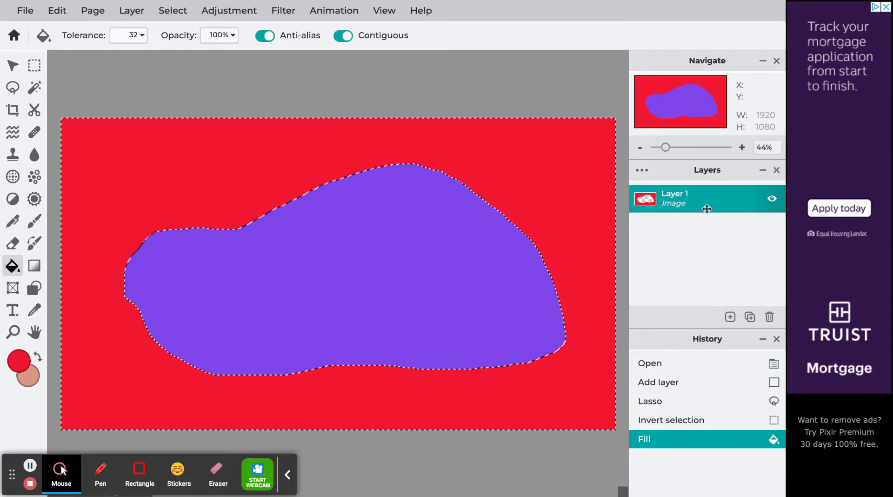
click(750, 317)
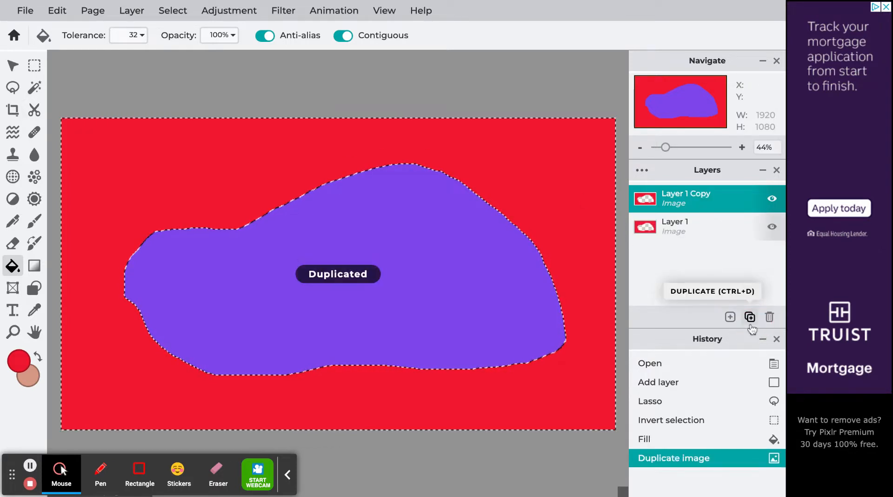
Fill the red area of the duplicate layer with black and move that layer below Layer 1
click(704, 226)
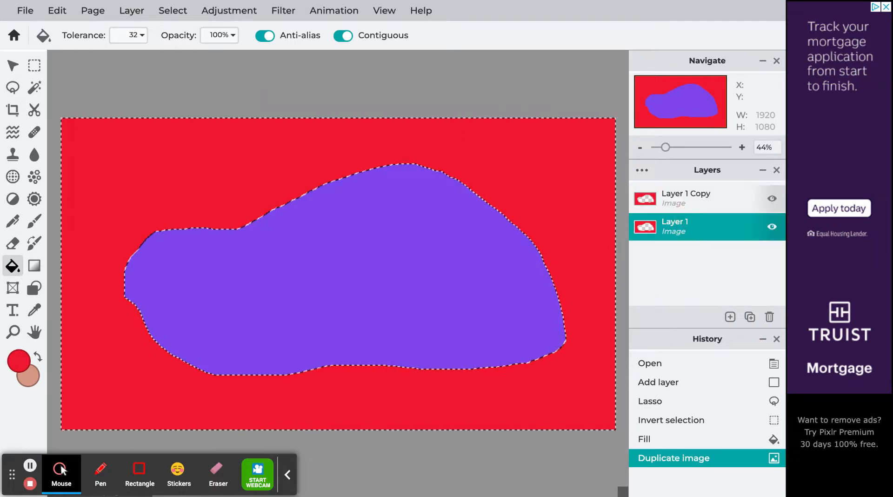
click(682, 197)
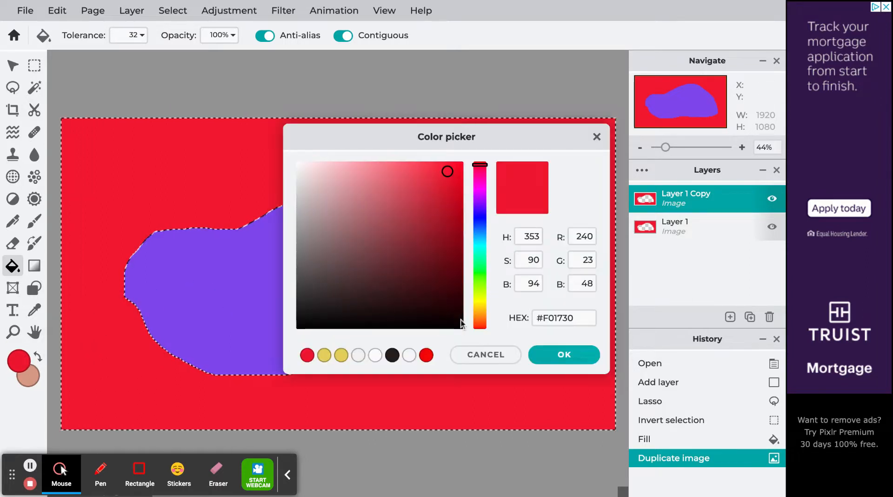
click(564, 355)
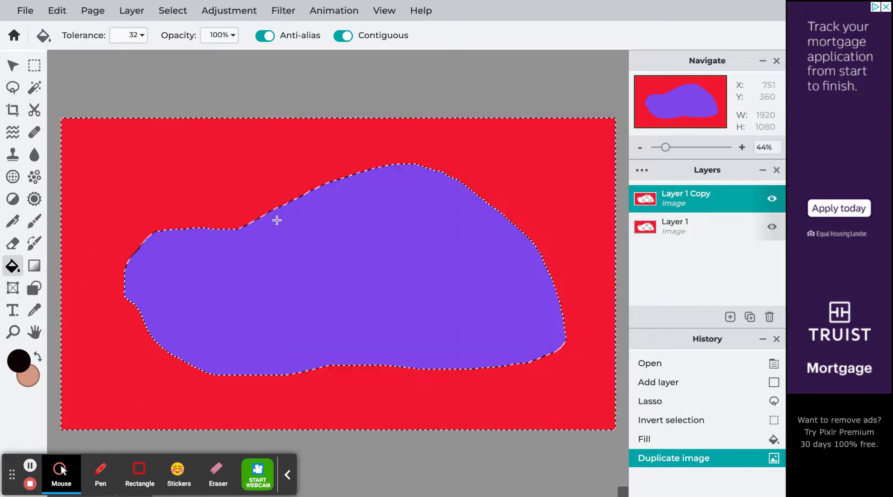
click(239, 178)
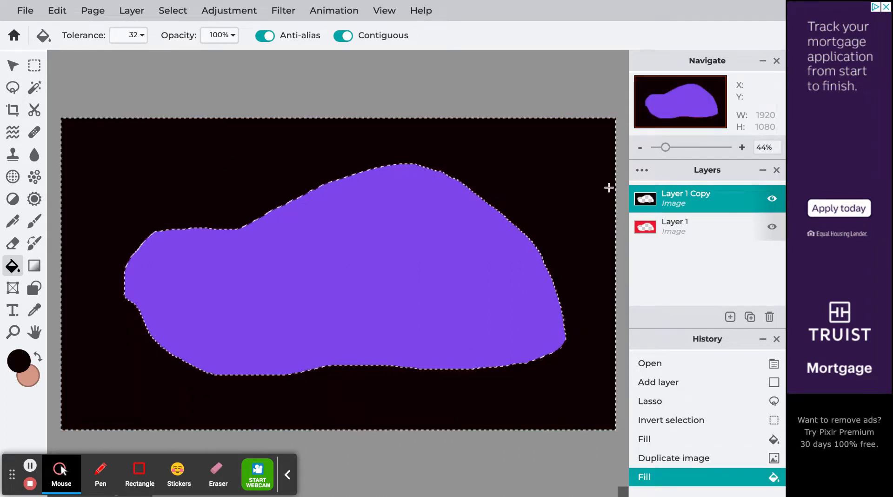
click(672, 205)
drag(671, 204, 673, 232)
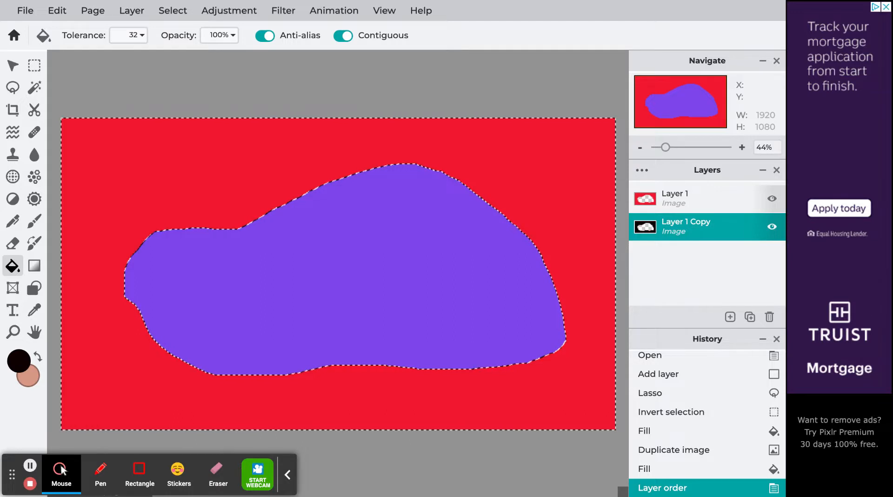
Clear the selection and shrink the black layer to about 1817 × 1022 px so its edge shows inside the red cutout
click(18, 68)
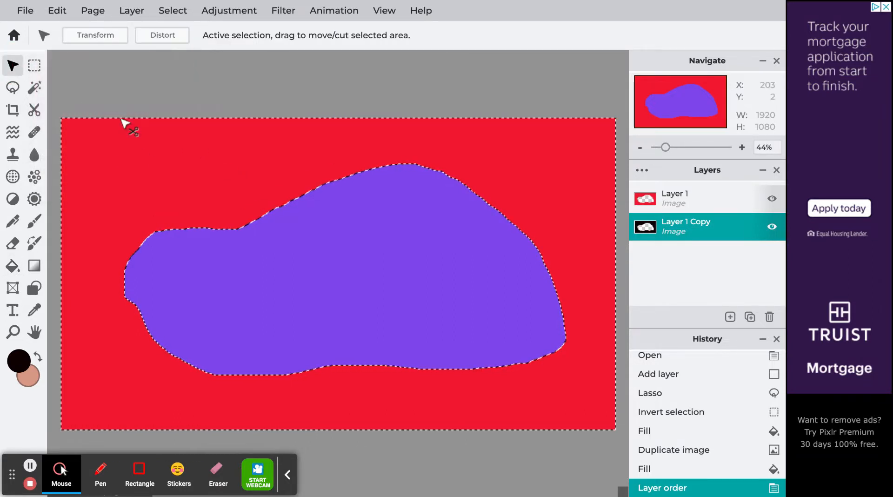
key(ctrl+d)
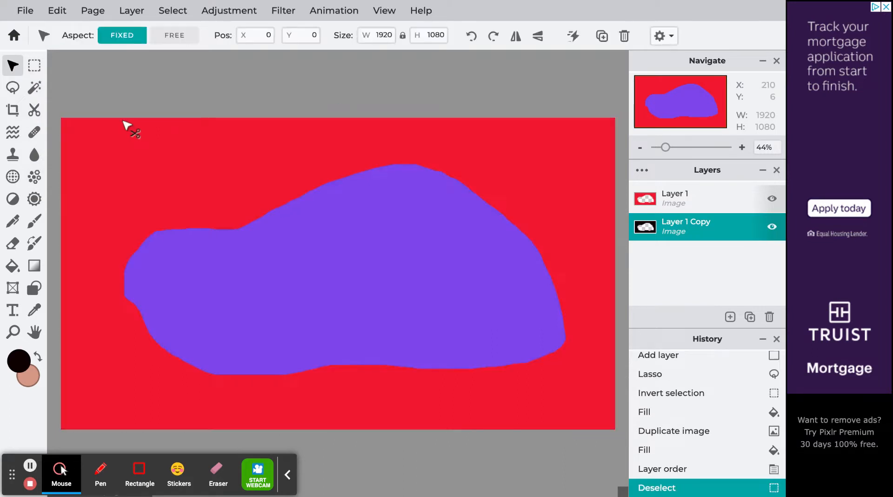
click(125, 123)
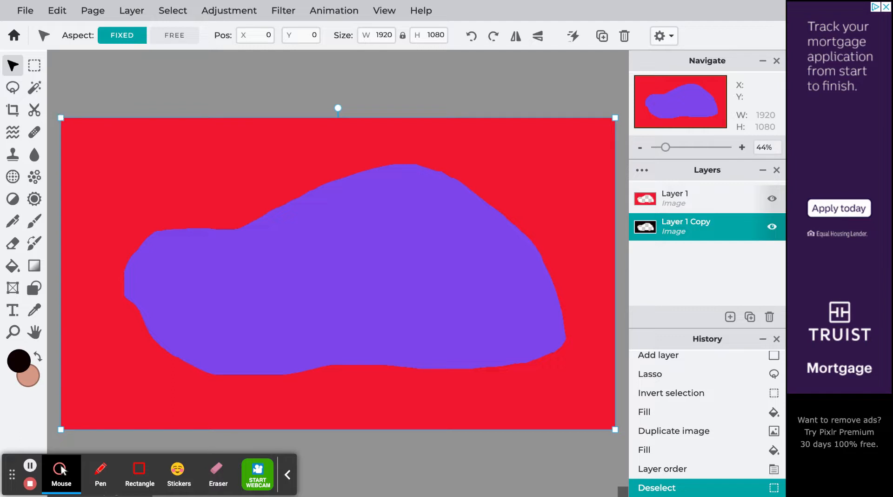
drag(61, 117, 75, 127)
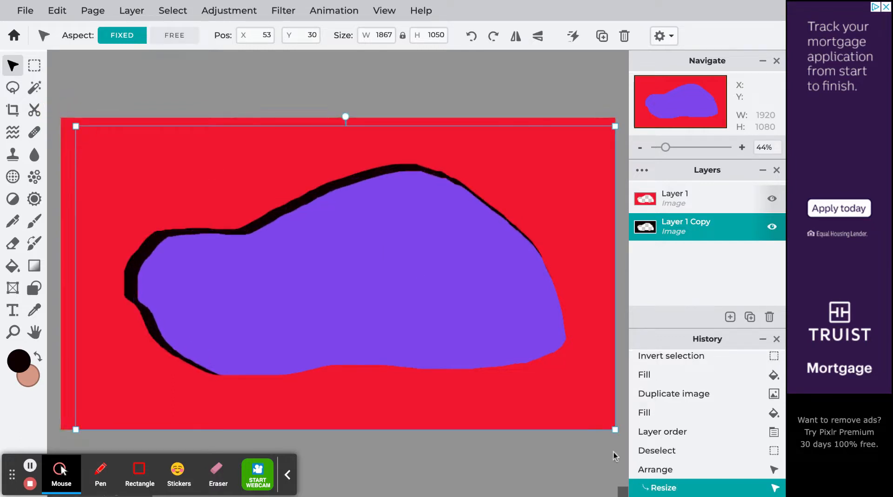
drag(615, 430, 601, 422)
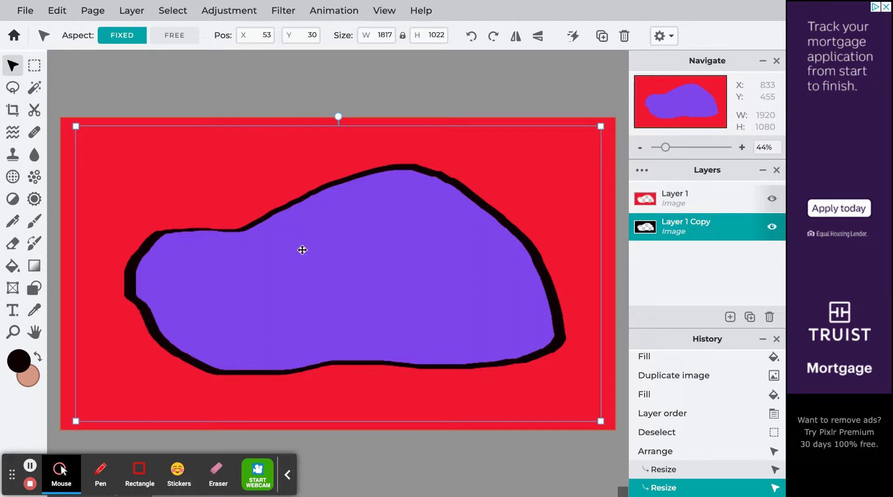
Apply the Blur filter to the black layer with an amount of 81
click(296, 17)
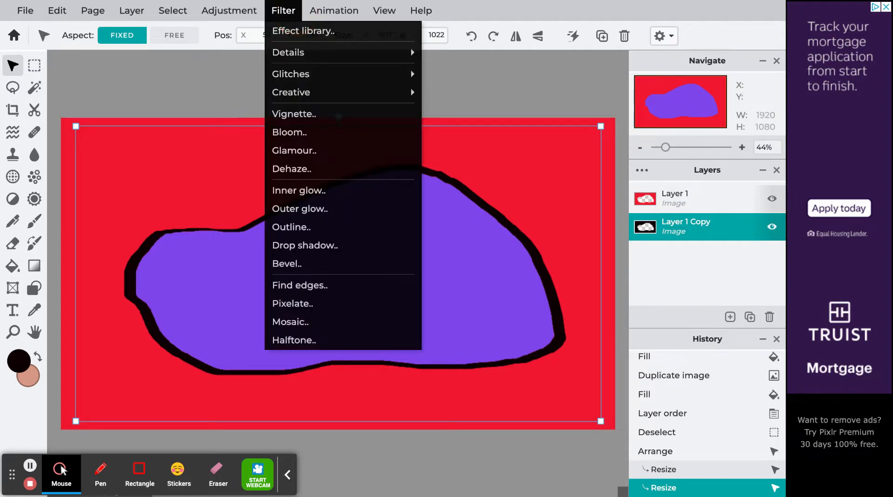
mouse_move(316, 50)
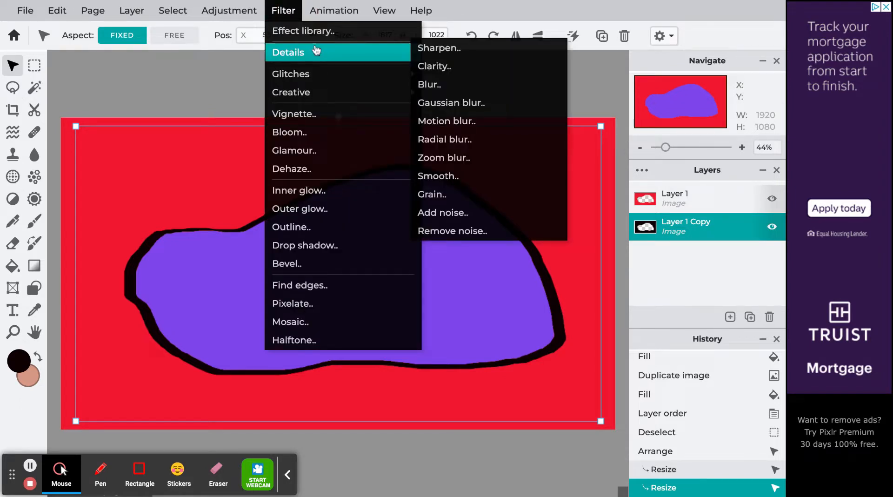
click(436, 87)
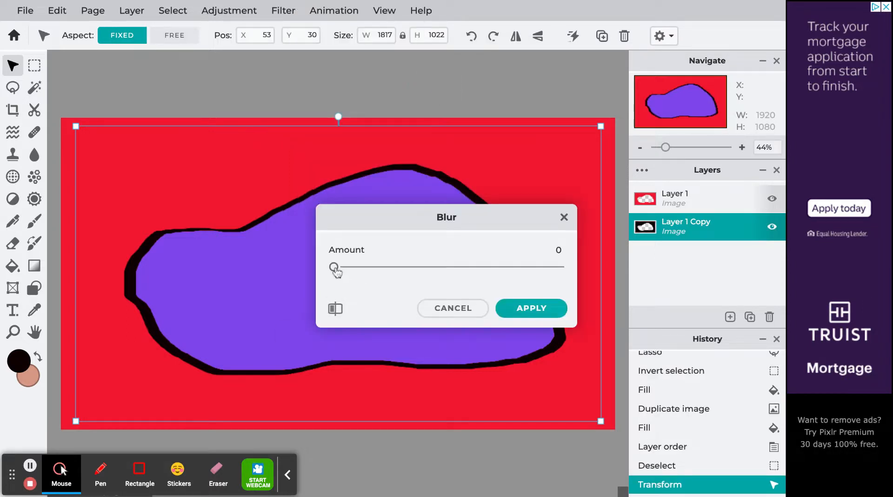
drag(335, 268, 518, 267)
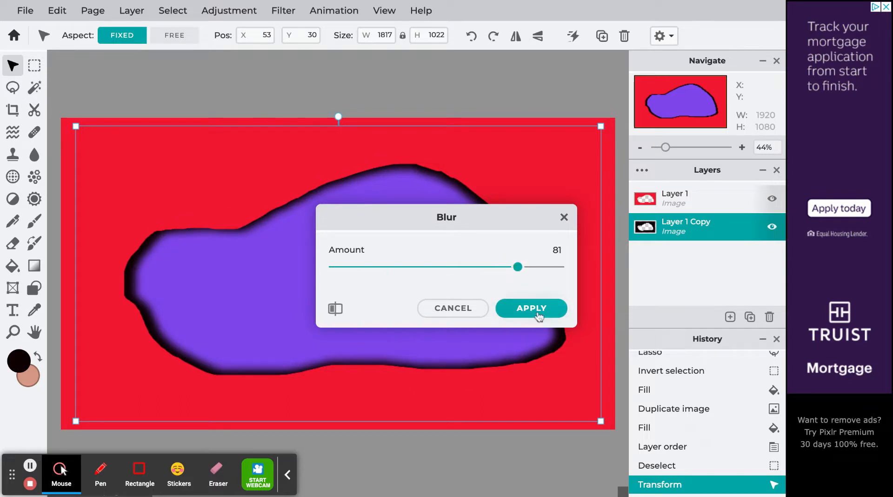
click(532, 308)
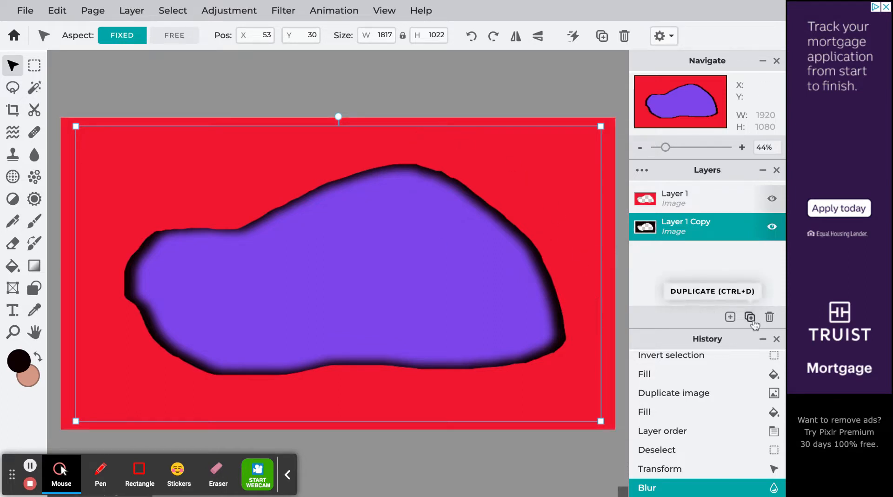
Add an empty layer and move it below the blurred black layer
click(730, 317)
click(734, 301)
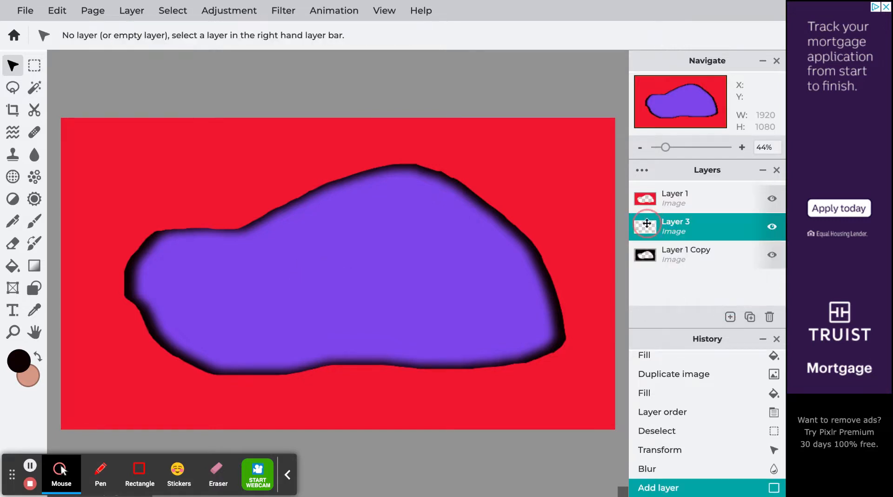
drag(677, 228, 678, 231)
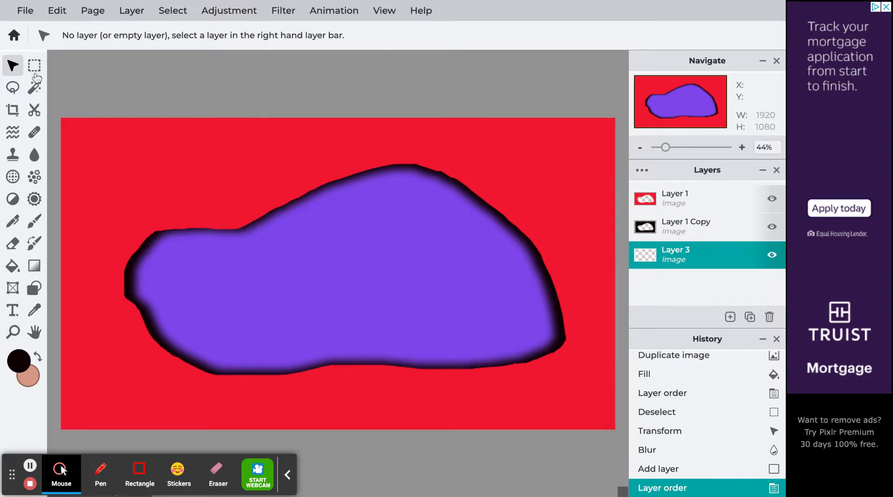
Lasso a smaller irregular blob about 1119 × 409 px inside the purple opening and invert the selection
click(20, 88)
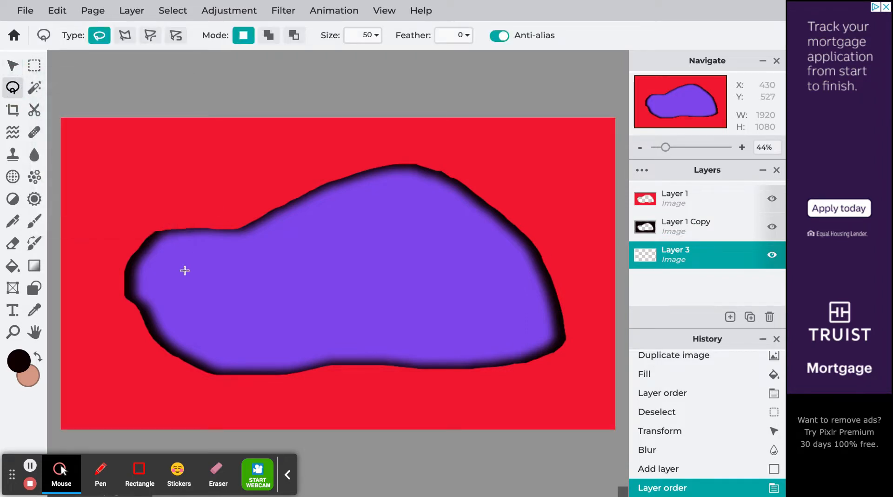
mouse_move(184, 289)
mouse_down()
mouse_move(241, 256)
mouse_move(267, 258)
mouse_move(377, 224)
mouse_move(436, 239)
mouse_move(486, 269)
mouse_move(507, 308)
mouse_move(261, 342)
mouse_move(205, 321)
mouse_move(186, 285)
mouse_up()
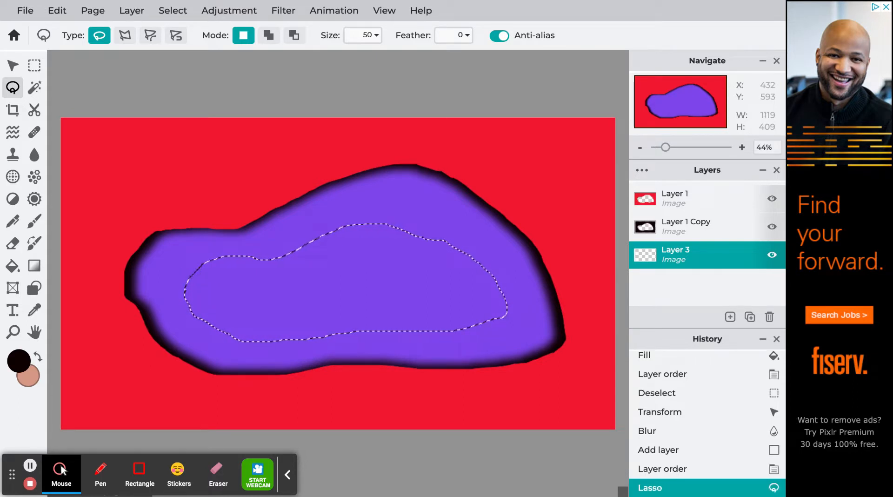
key(ctrl+shift+i)
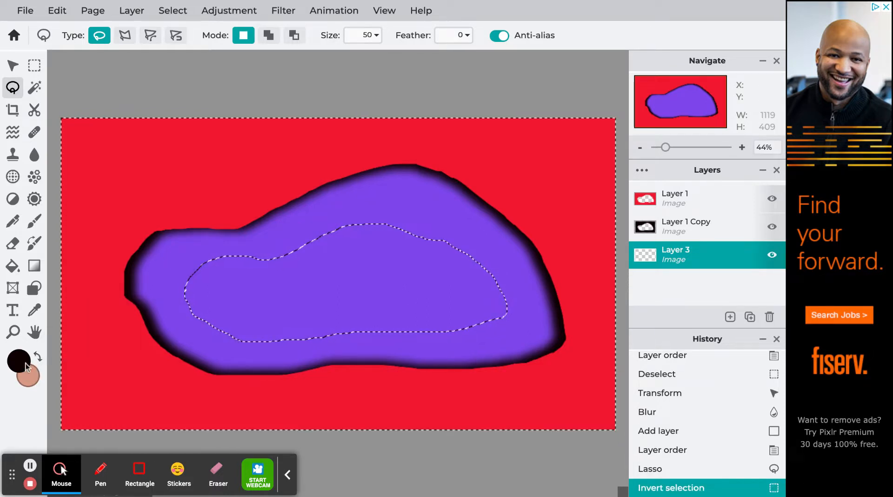
Set the foreground colour to a bright yellow and fill the inverted selection on the empty layer with it
click(38, 359)
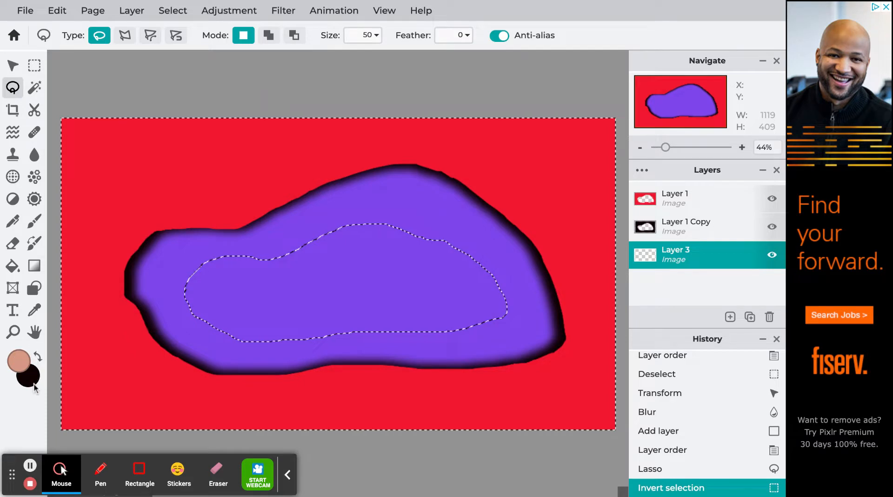
click(23, 360)
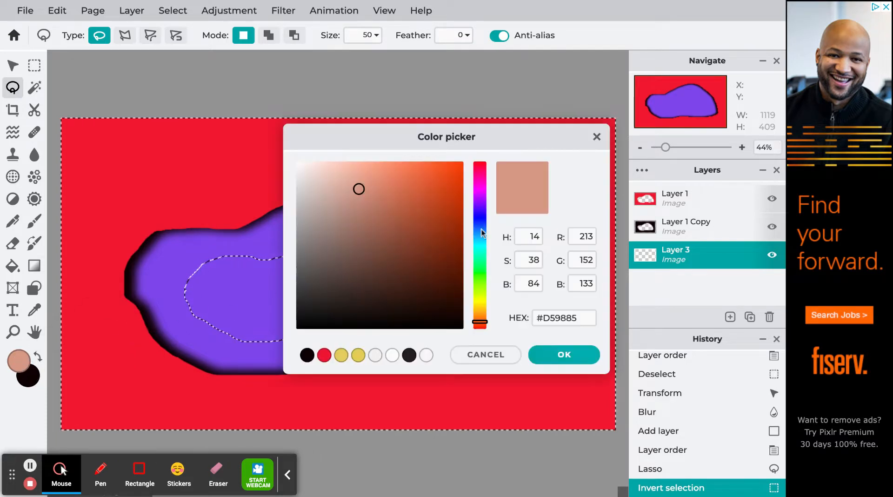
click(484, 301)
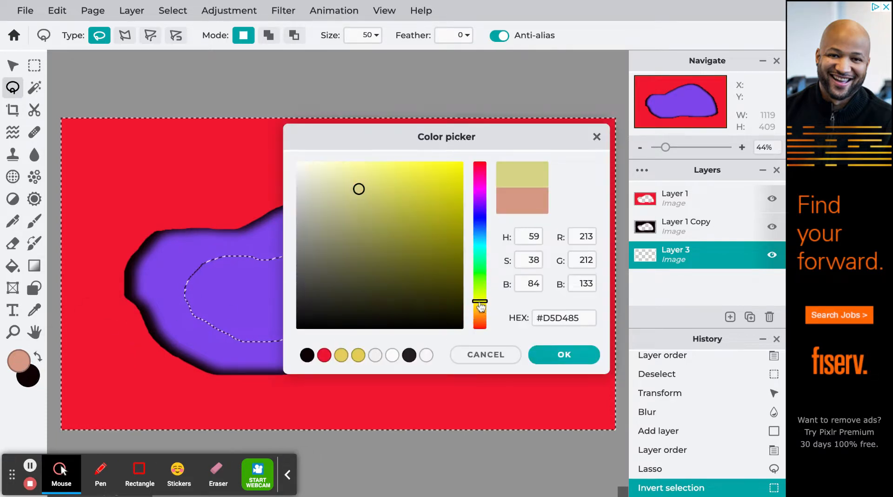
click(447, 169)
click(563, 354)
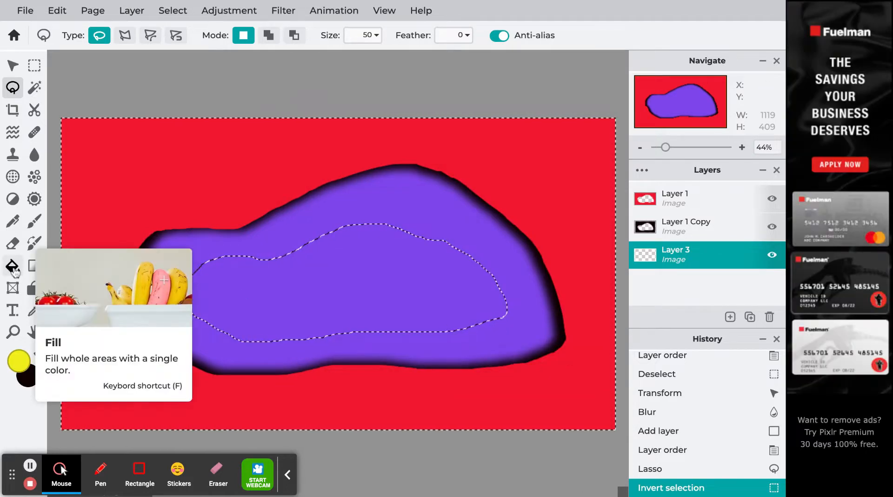
click(12, 266)
click(172, 266)
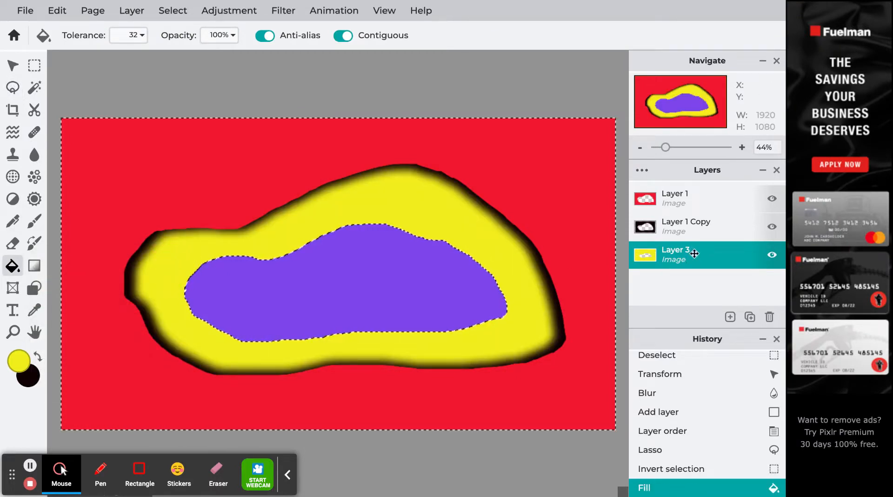
Duplicate the yellow layer and fill the lower of the two layers with black
click(749, 316)
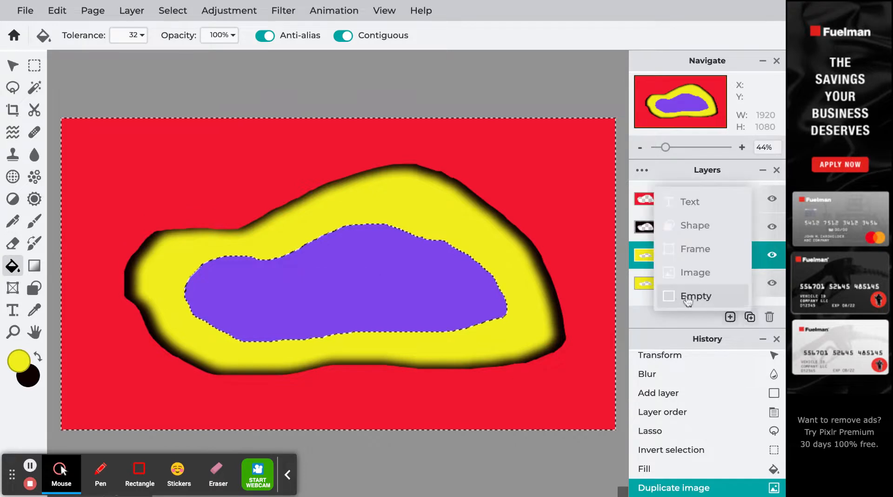
click(646, 285)
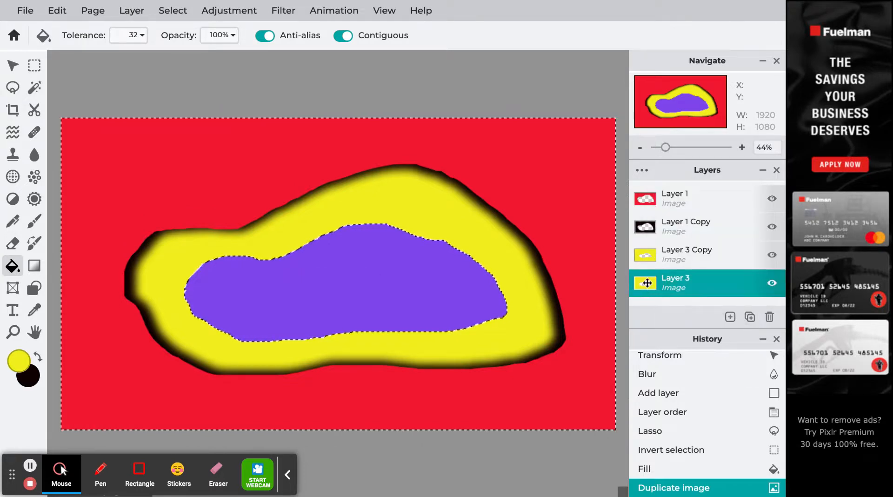
click(37, 358)
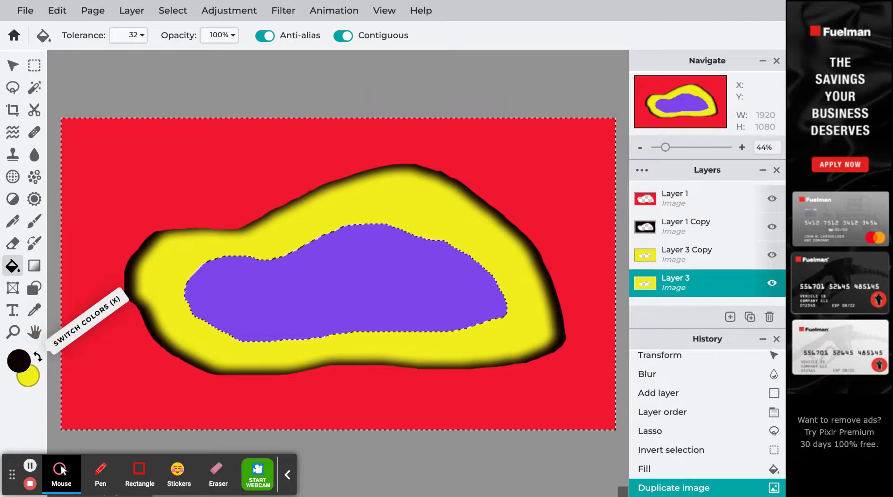
click(171, 301)
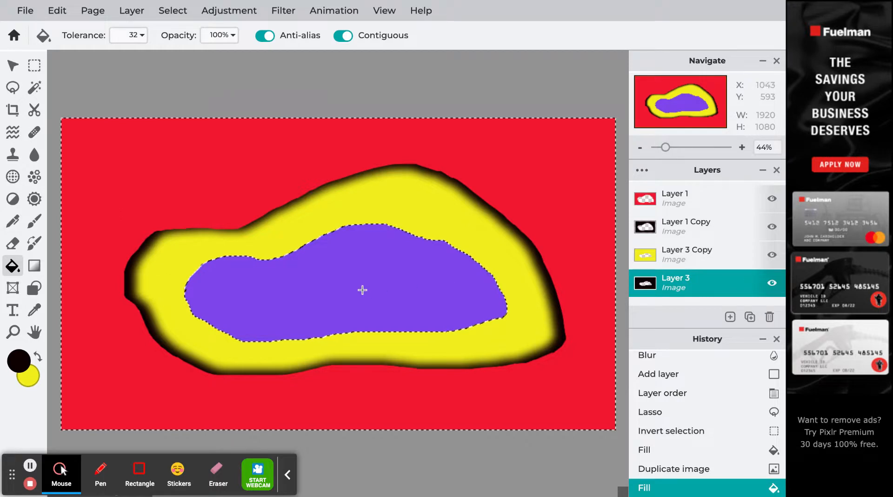
Clear the selection, duplicate the black layer, shrink the duplicate to about 1757 × 989 px and nudge it down to Y 52
key(ctrl+d)
key(ctrl+j)
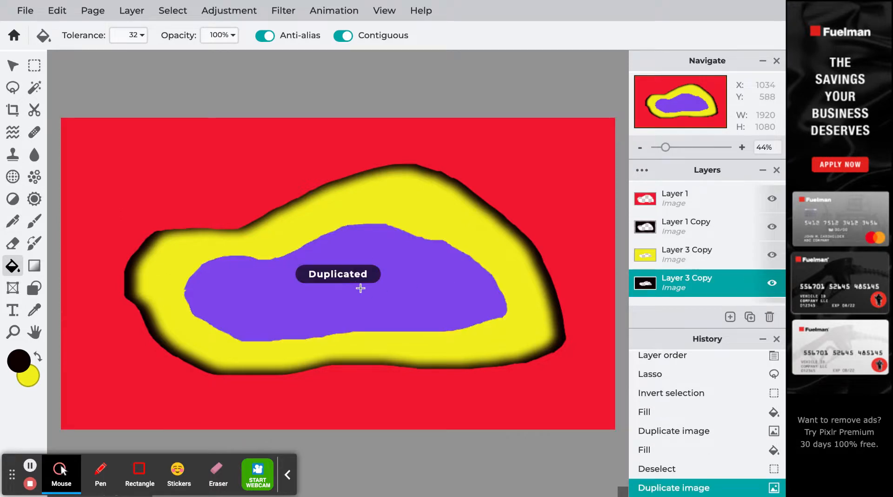
click(7, 68)
drag(60, 115, 85, 120)
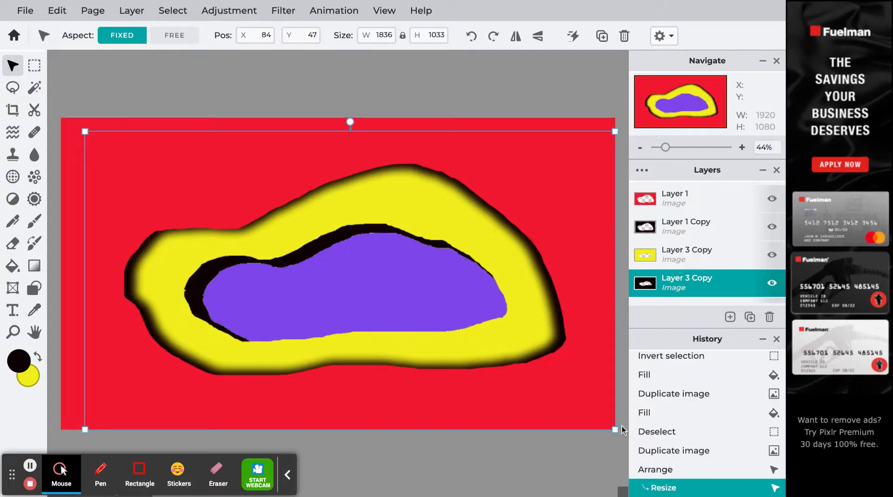
drag(616, 428, 595, 420)
key(Down)
key(Down)
key(Down)
key(Down)
key(Down)
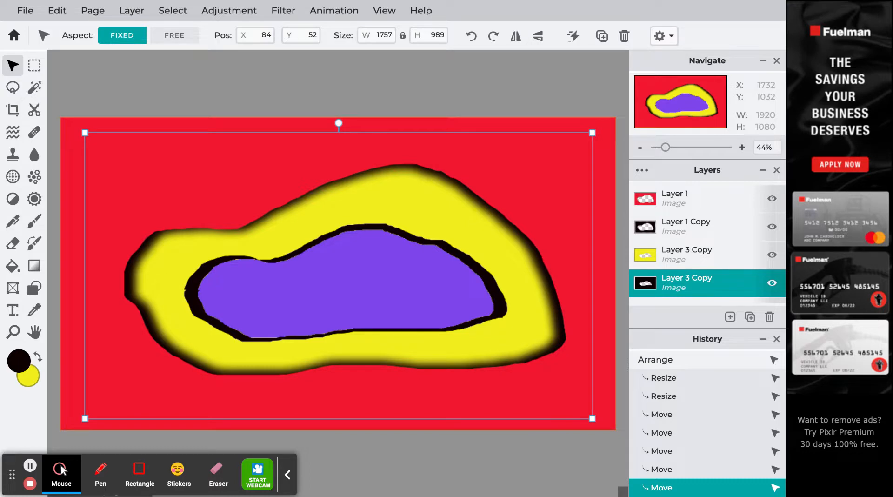
Apply the Blur filter to the shrunken black layer with an amount of 92
click(292, 16)
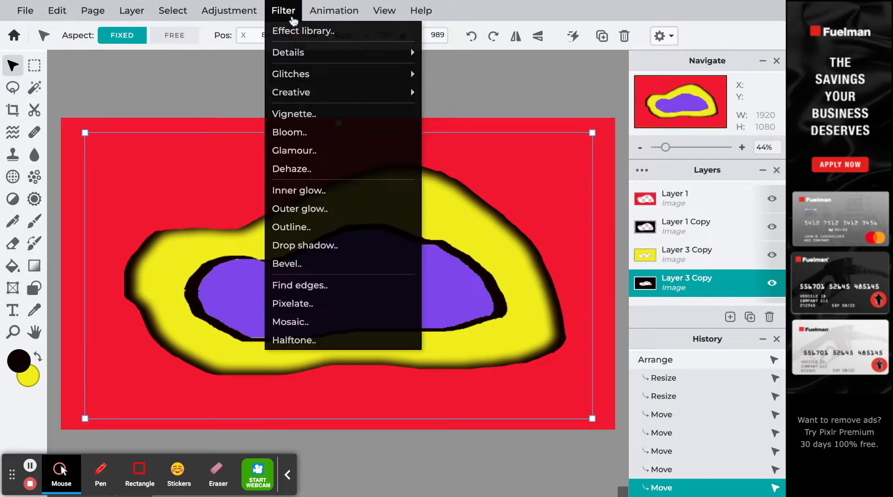
mouse_move(296, 51)
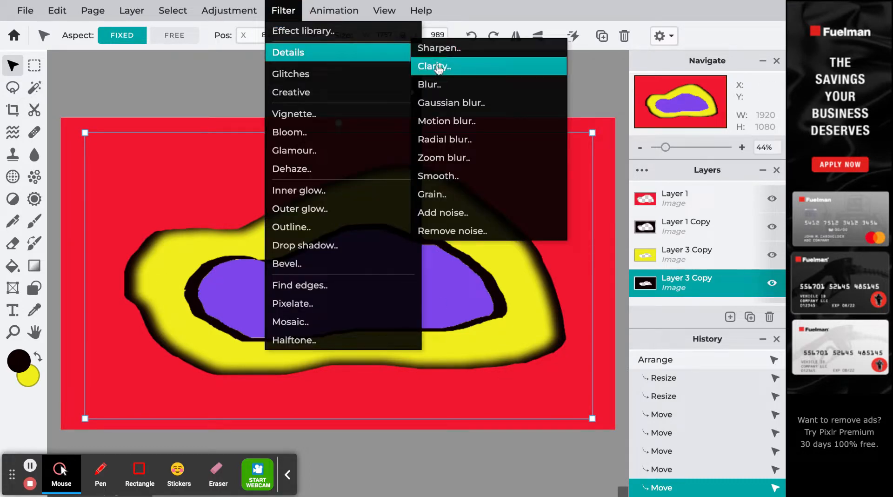
click(435, 85)
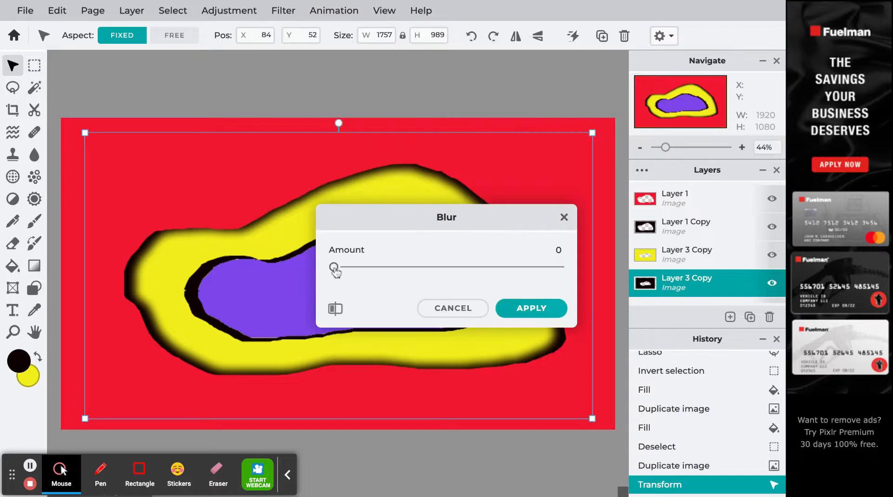
drag(334, 269, 542, 267)
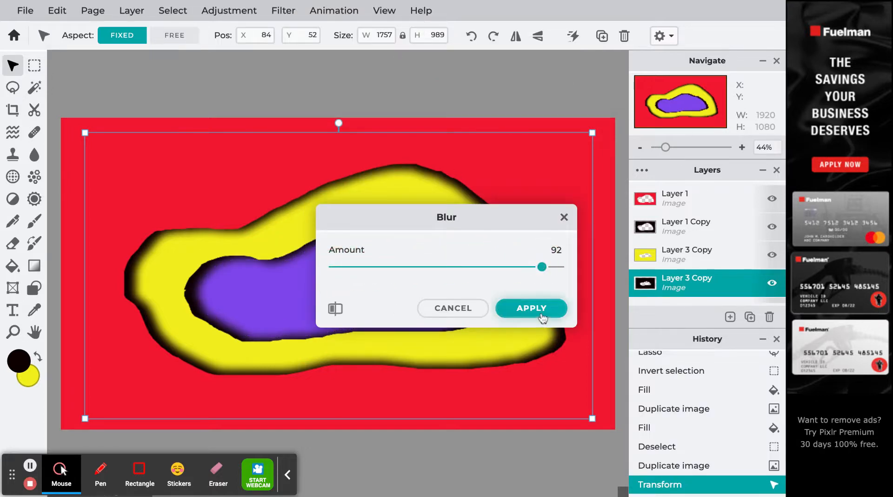
click(543, 318)
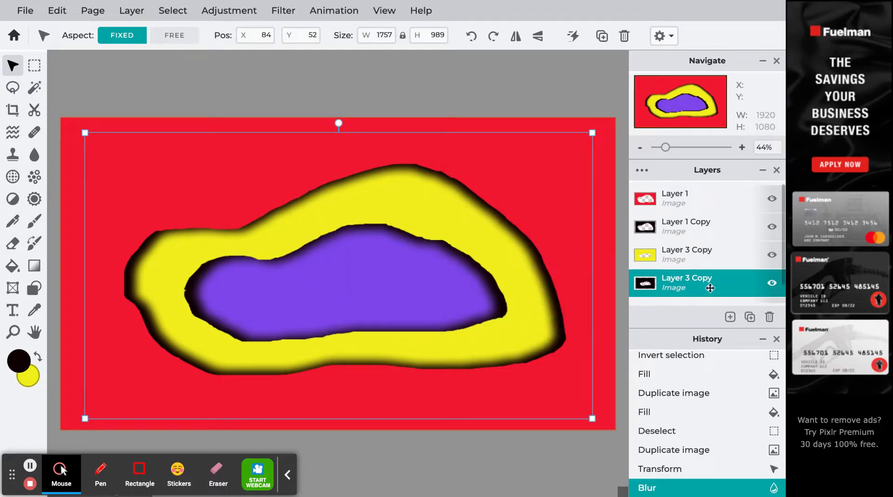
Add an empty layer directly below the newly blurred black layer
scroll(710, 288, down, 3)
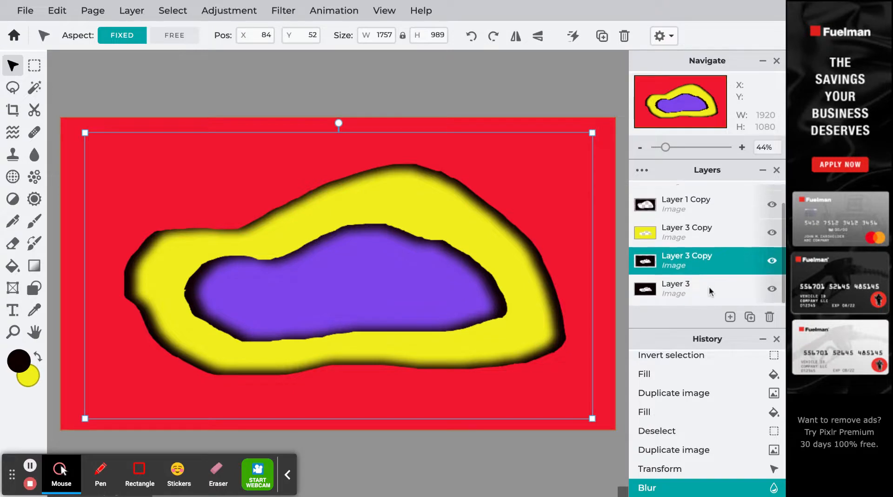
click(703, 288)
click(730, 317)
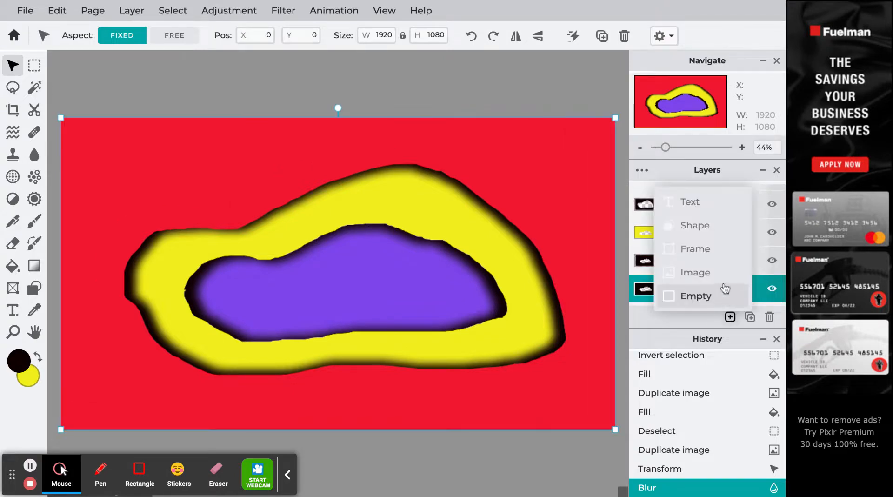
click(730, 317)
click(318, 252)
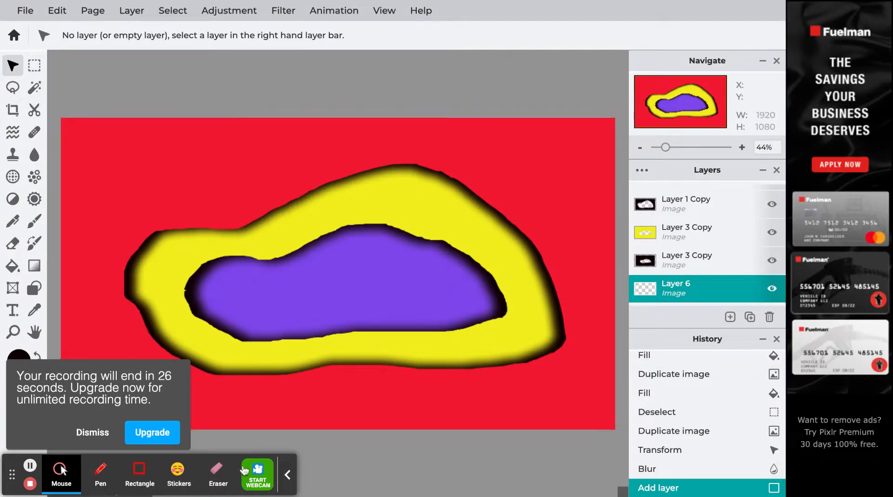
Apply a Bevel filter to the yellow layer with a 45° angle, 10 px size and 100% depth
click(683, 237)
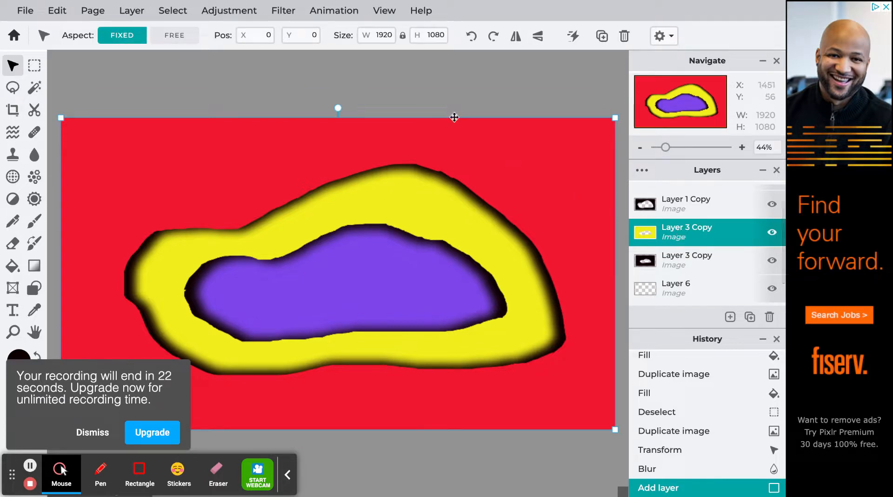
click(284, 10)
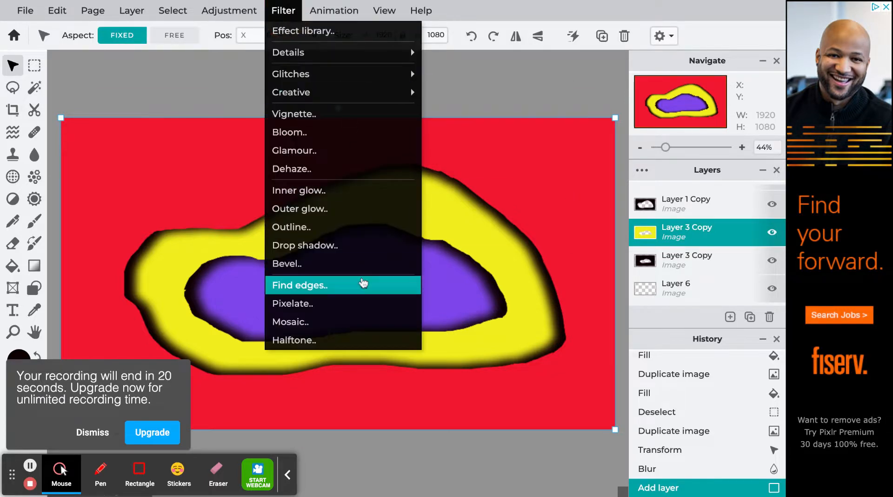
click(356, 261)
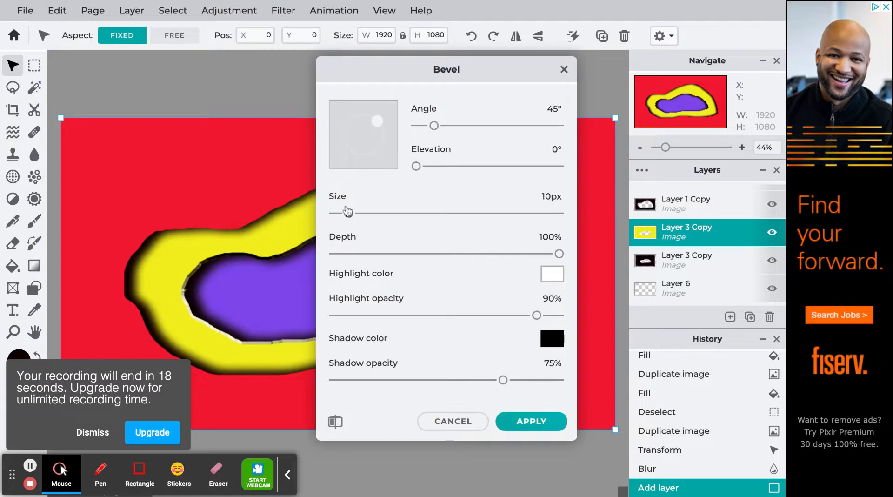
click(556, 422)
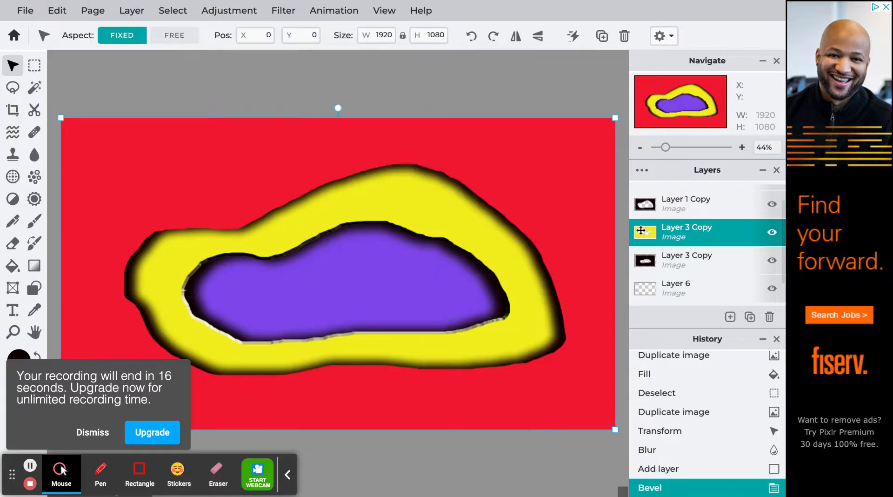
Apply a Bevel filter to the red layer with a 45° angle, 10 px size and 100% depth
scroll(702, 226, up, 1)
click(679, 201)
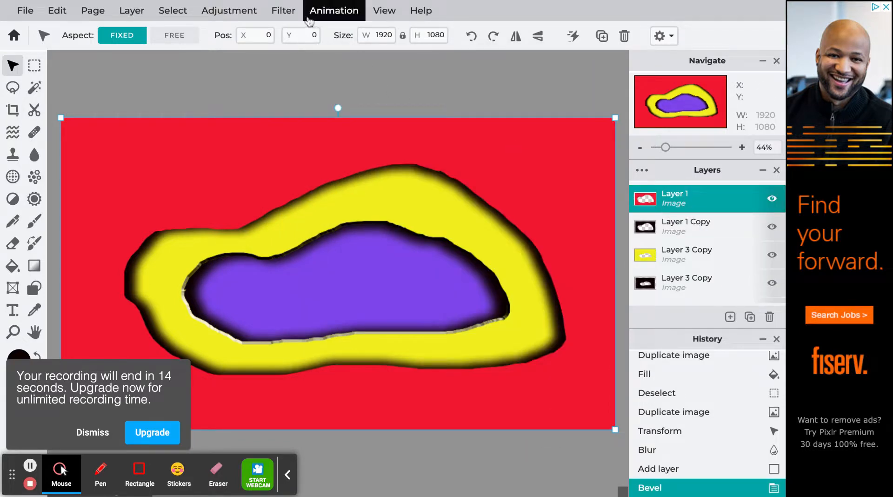
click(284, 10)
click(326, 265)
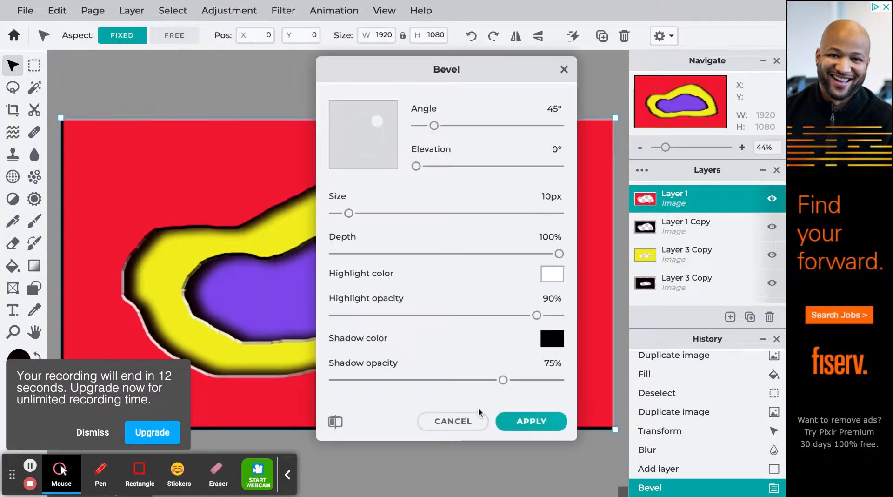
click(523, 422)
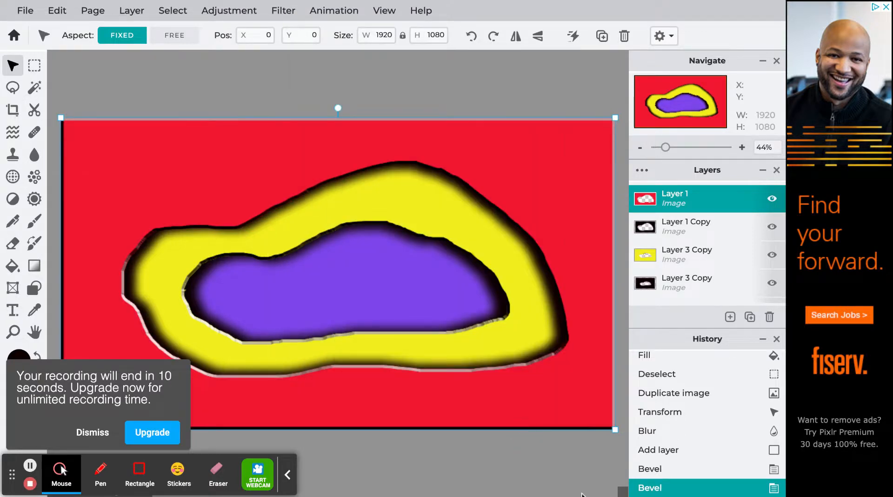